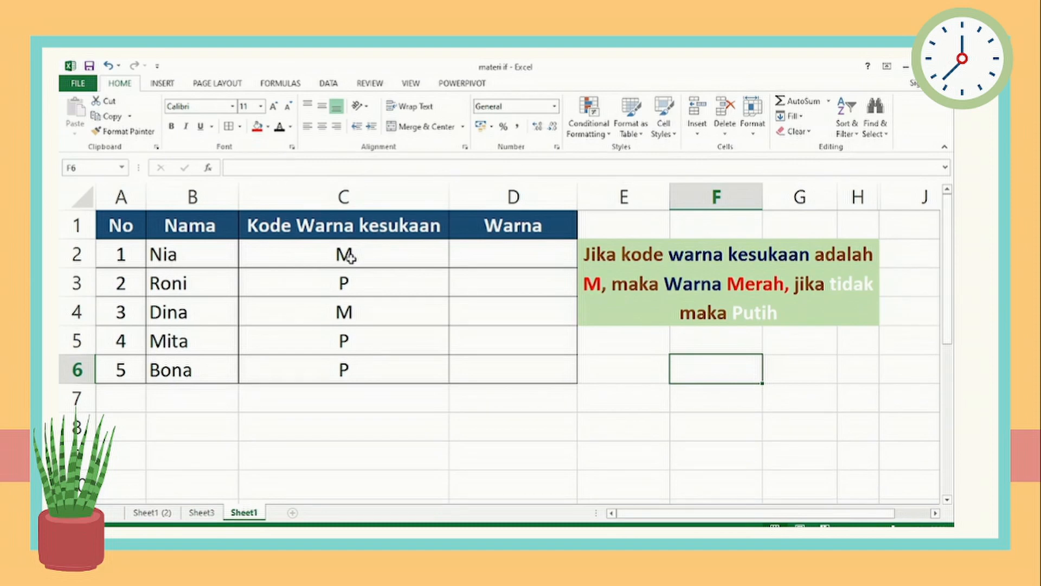
left_click(352, 259)
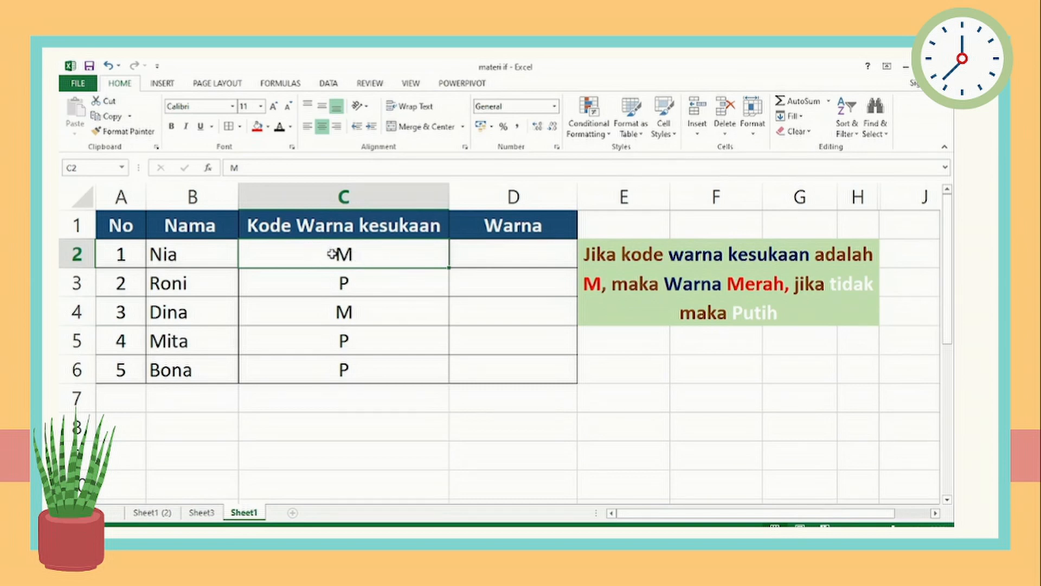
left_click(510, 256)
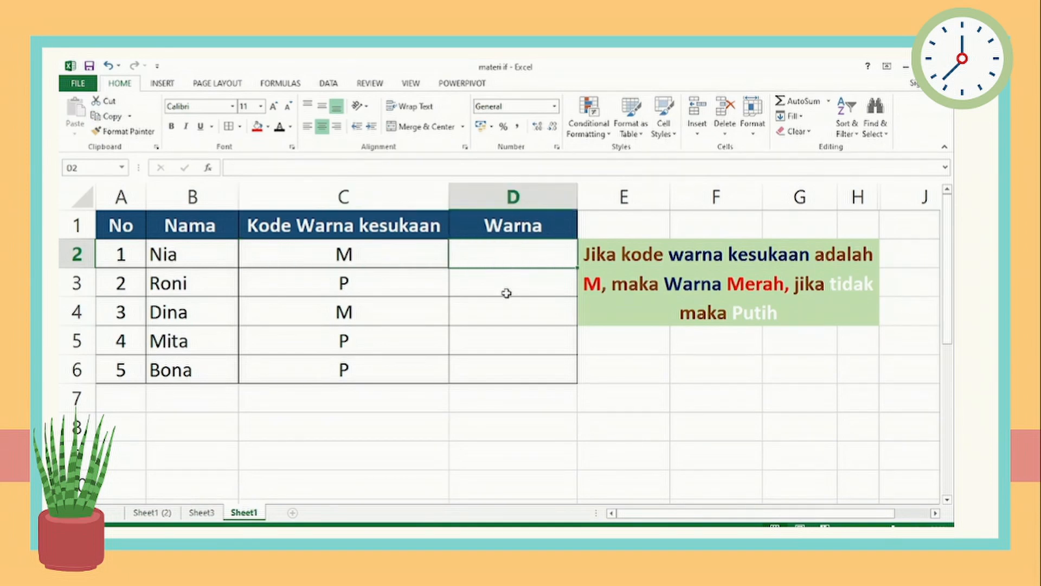
left_click(354, 280)
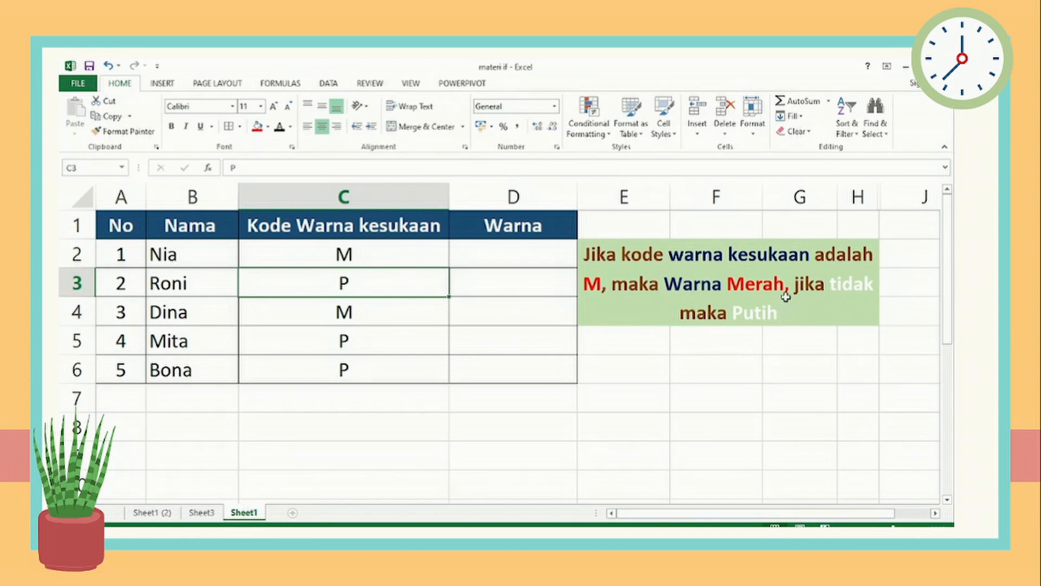
left_click(513, 282)
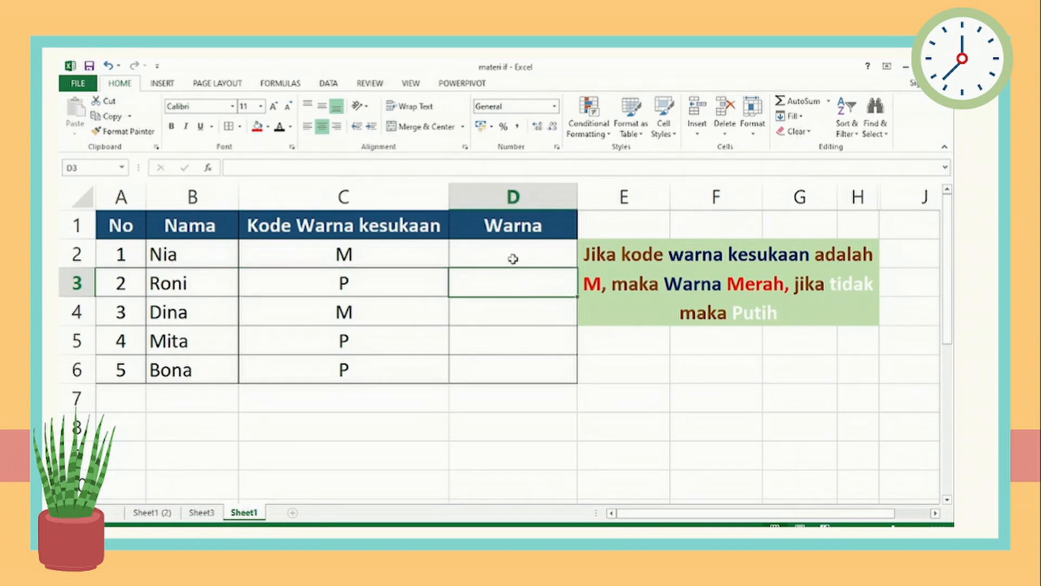
- Start an IF formula in D2 that tests whether the colour code in C2 equals "M"
left_click(513, 256)
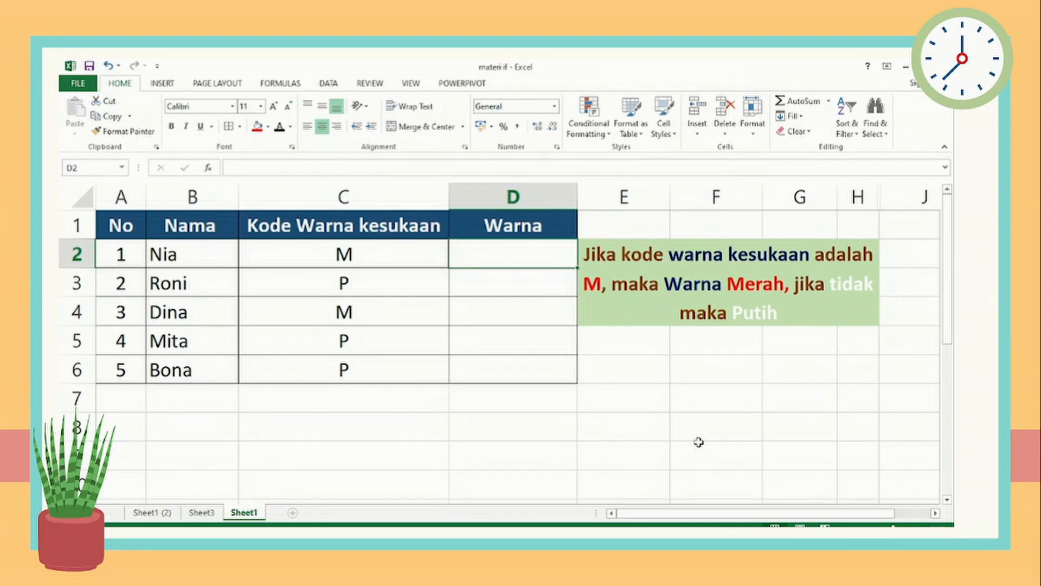
type("=")
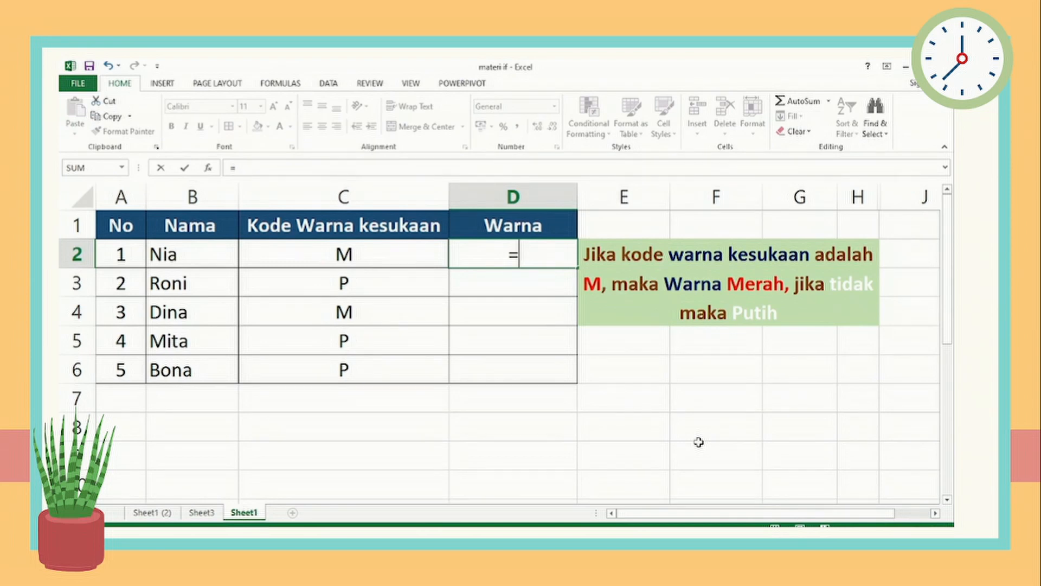
type("if")
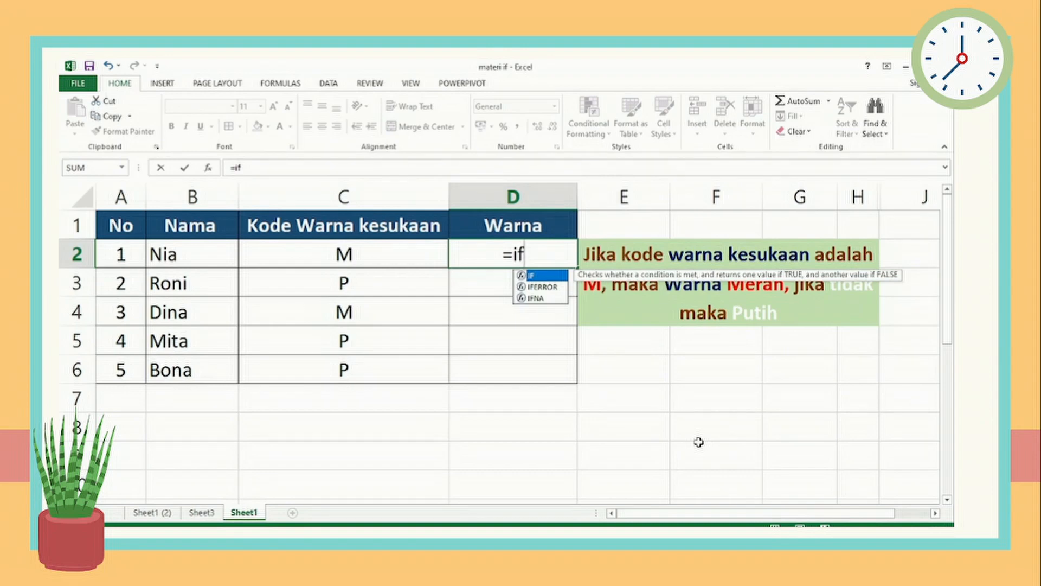
type("(")
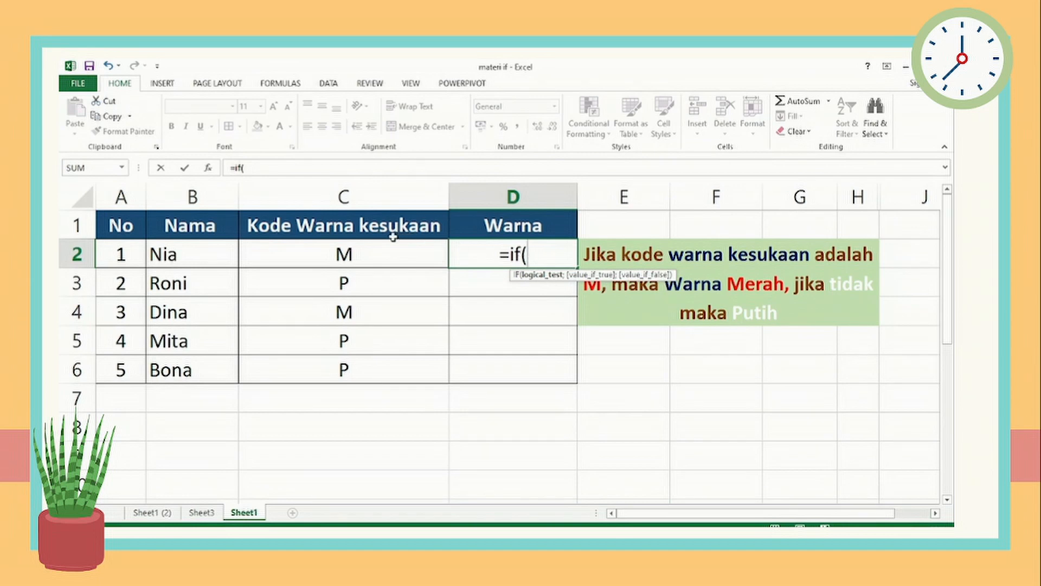
left_click(346, 250)
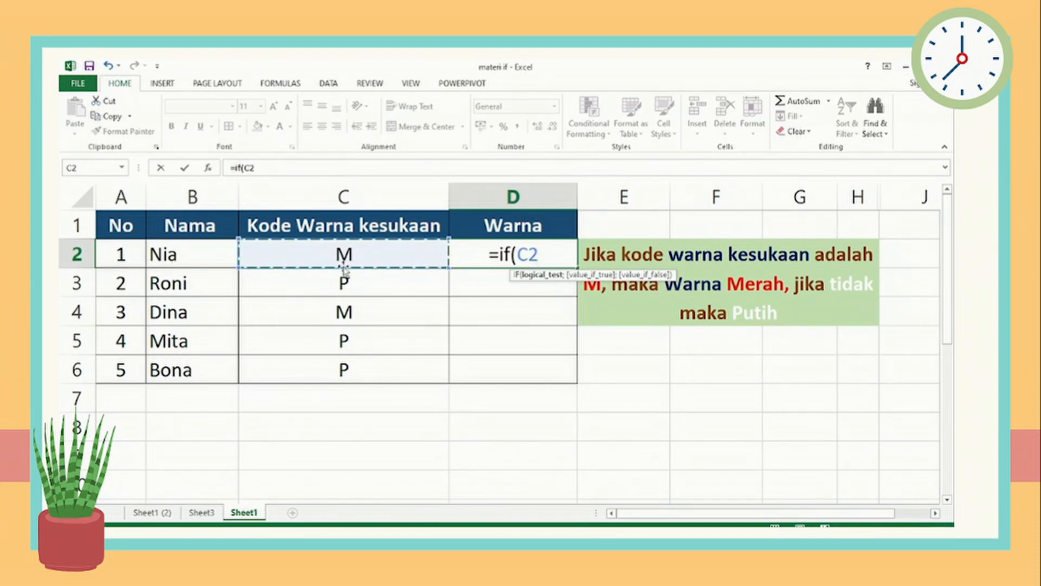
type("=")
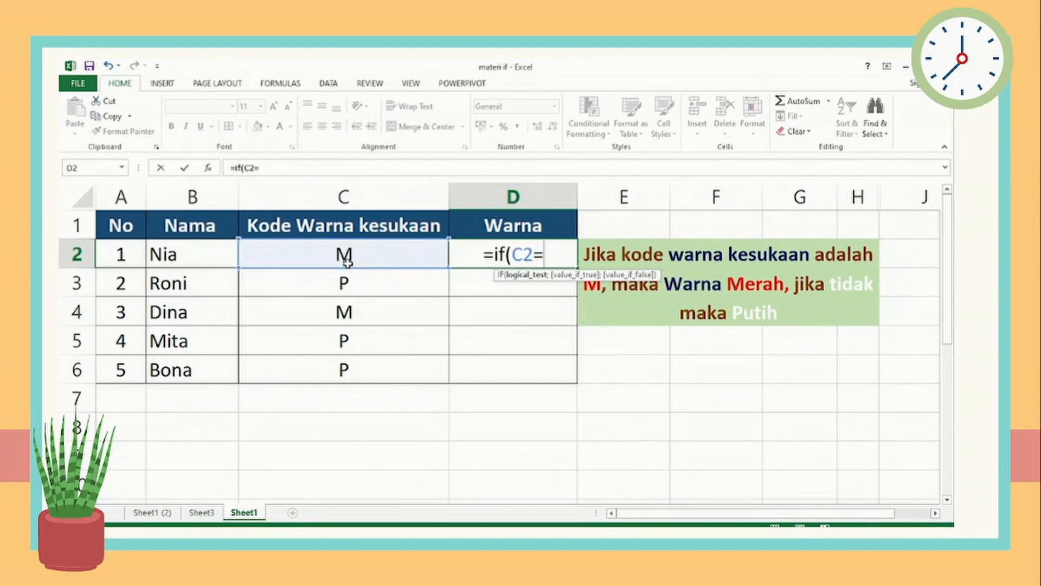
type("\"M\"")
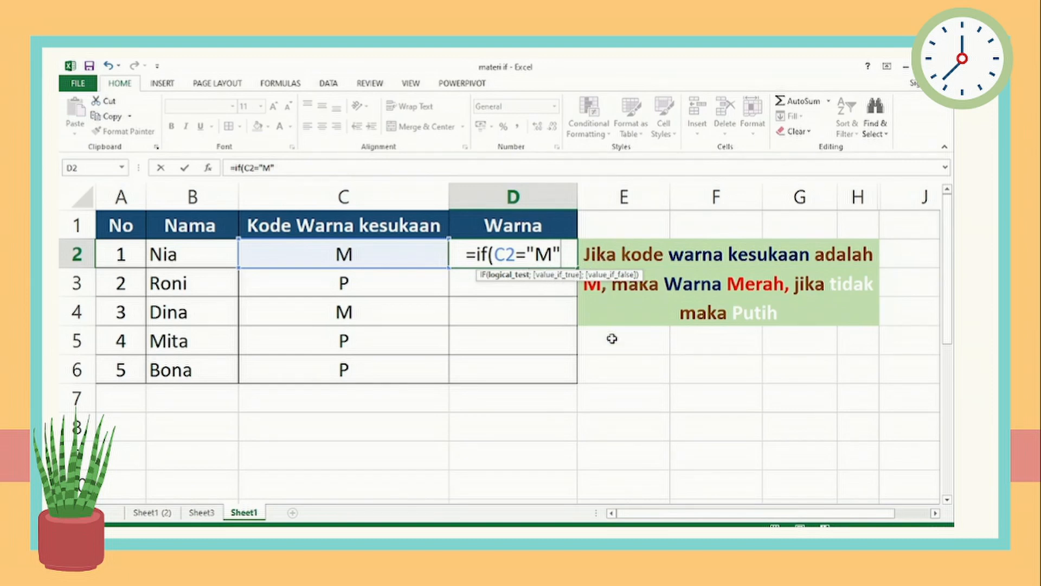
- Complete the D2 IF formula with "Merah" as the value if true and "Putih" as the value if false, using semicolon separators
type(";")
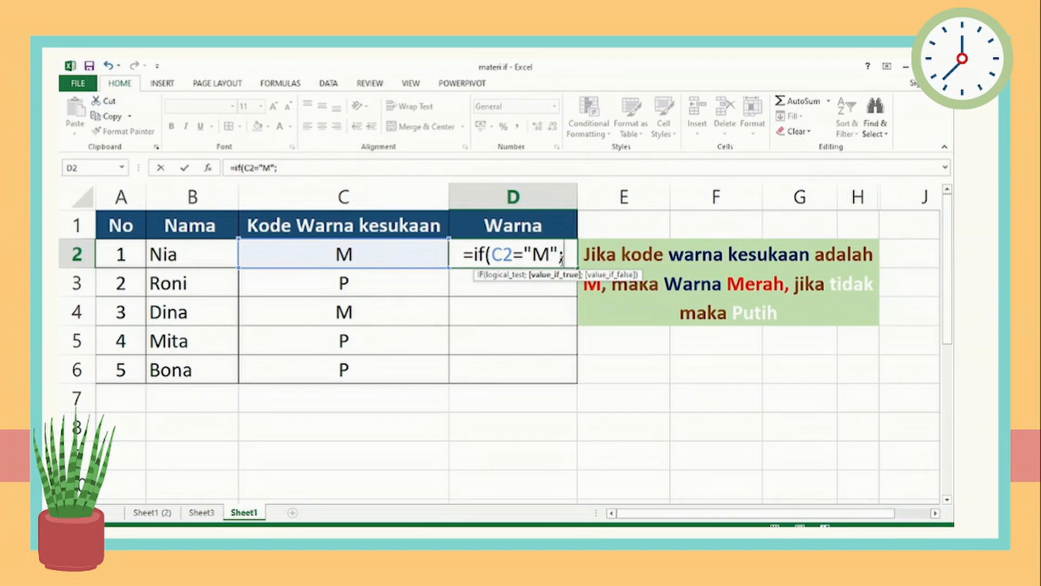
type("\"")
type("M")
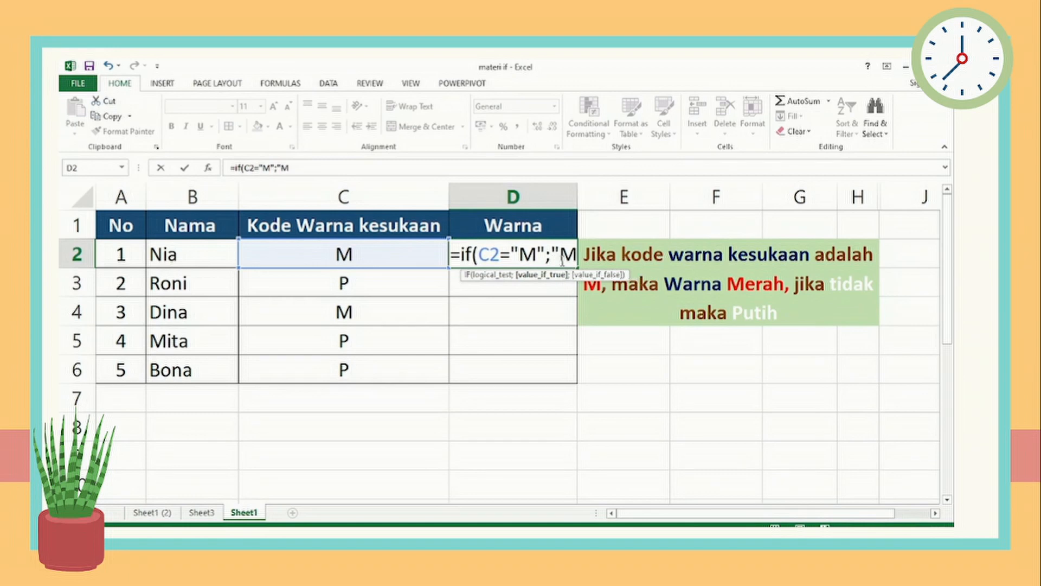
type("erah")
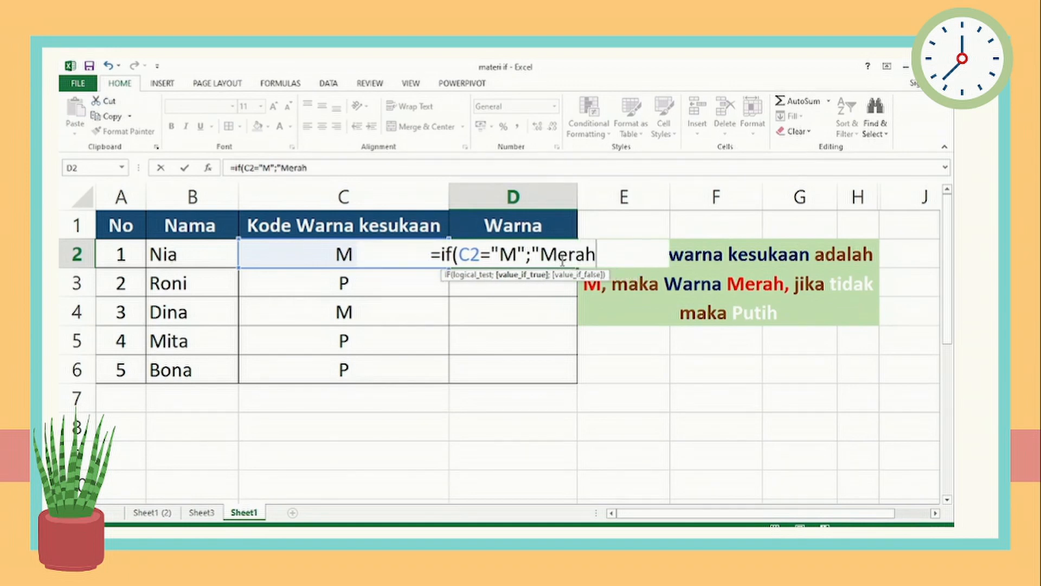
type("\"")
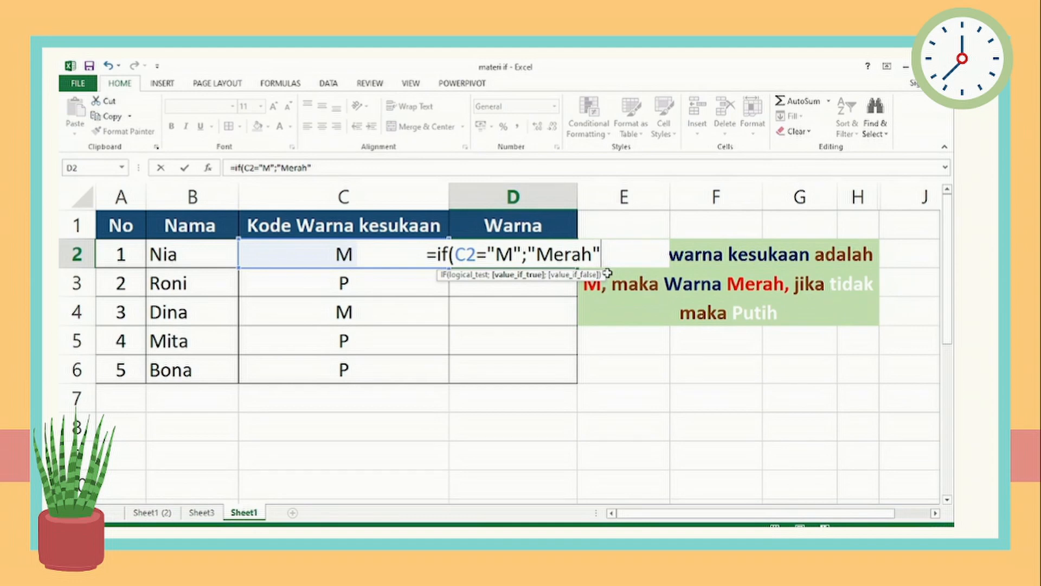
type(";")
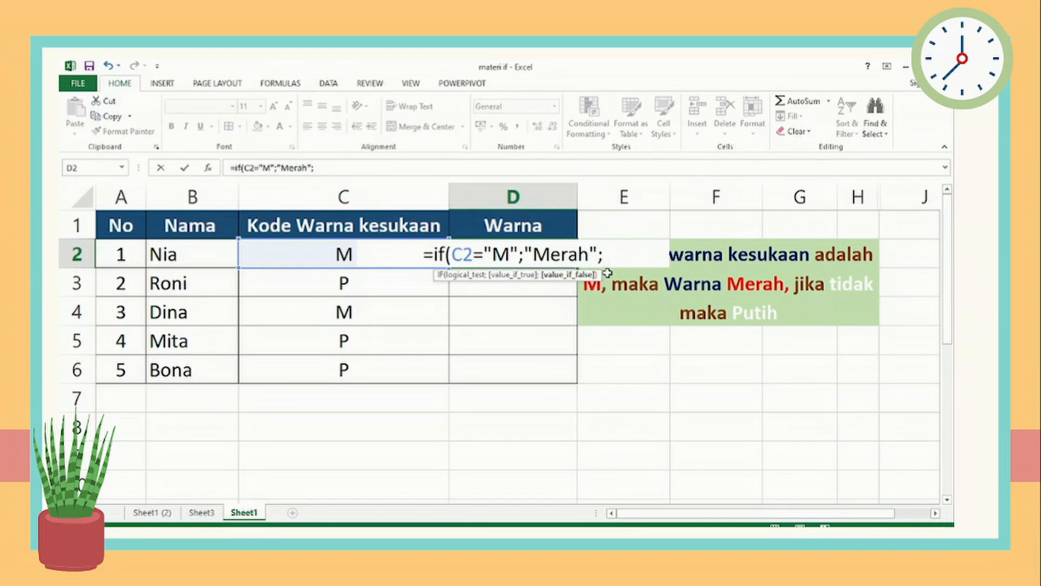
type("\"")
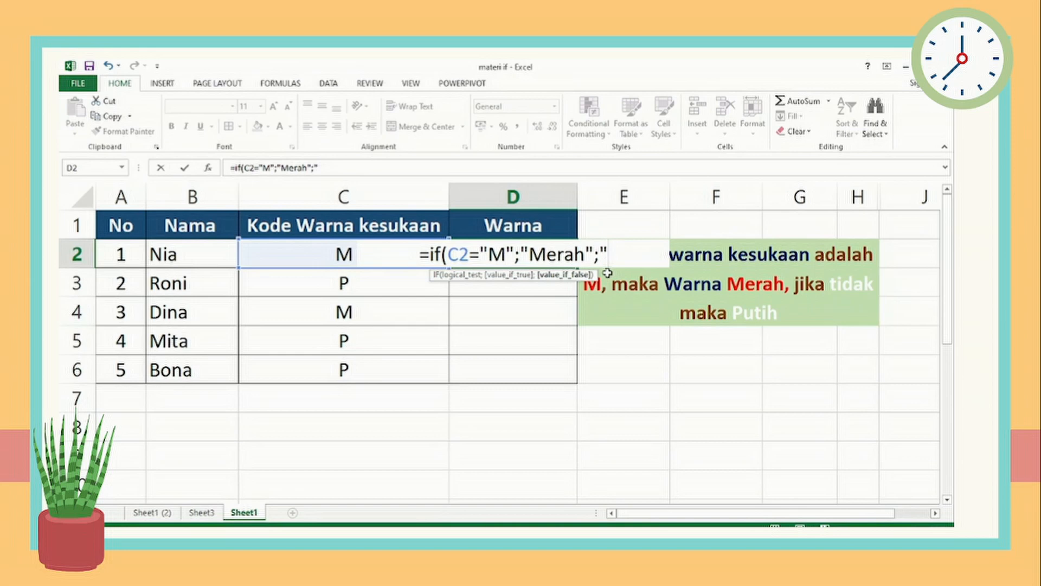
type("Putih")
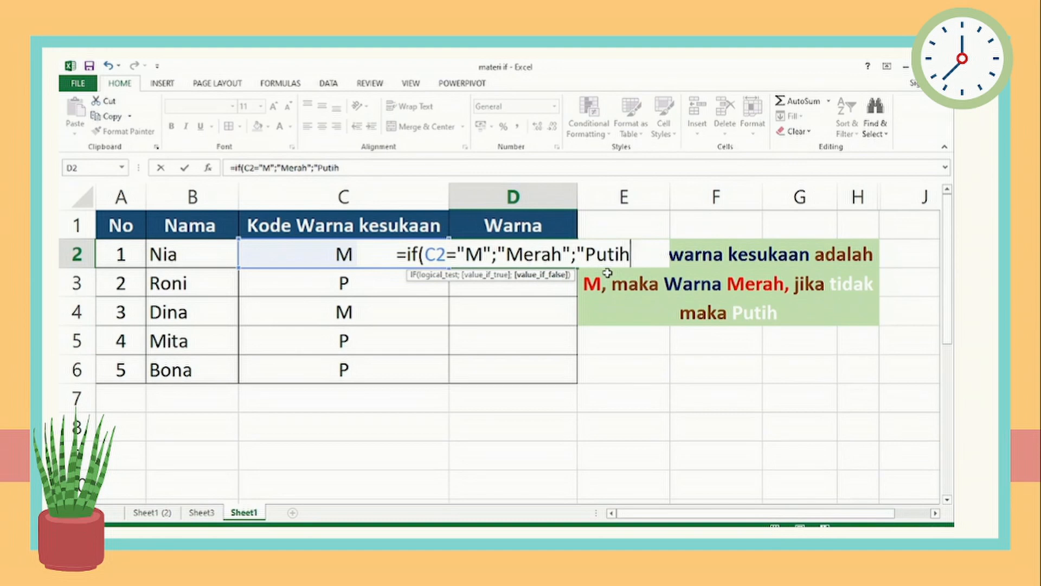
type("\"")
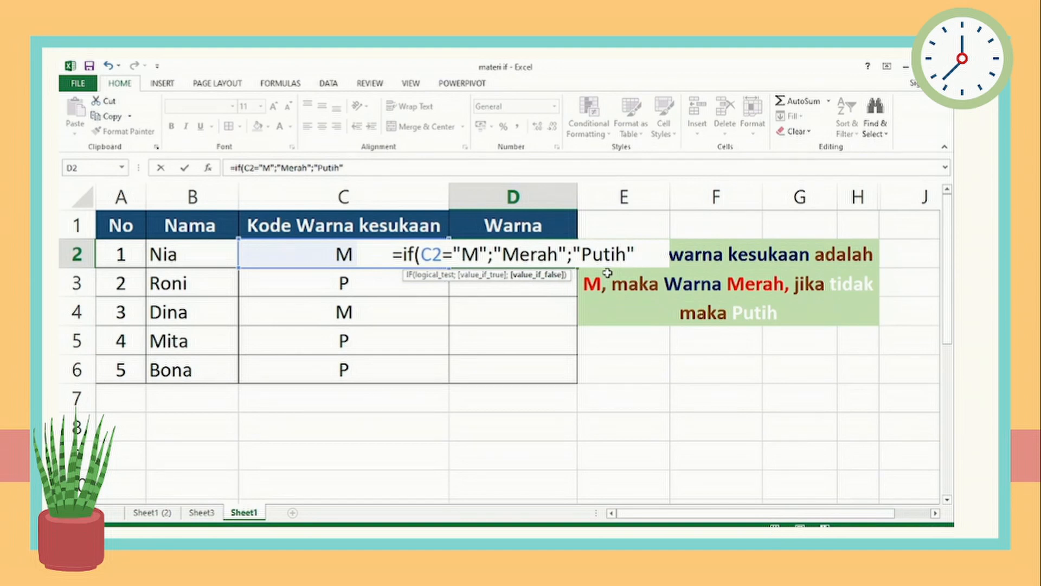
type(")")
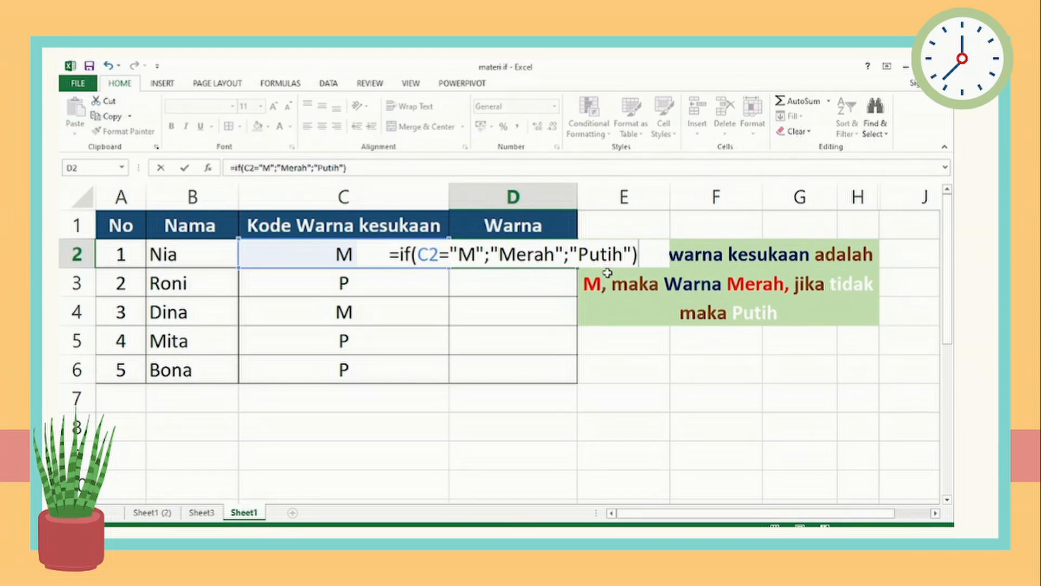
key("Return")
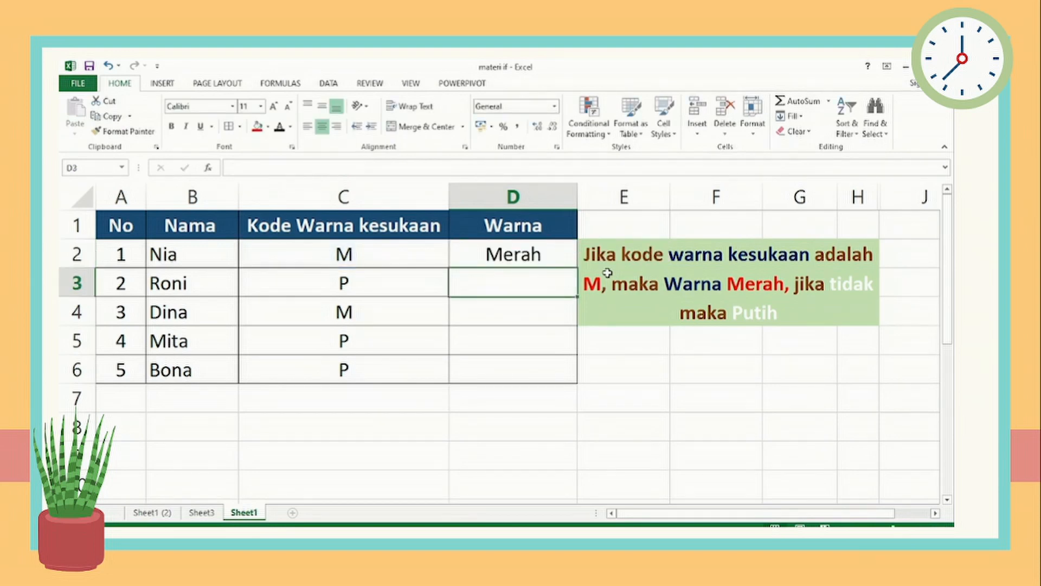
left_click(535, 258)
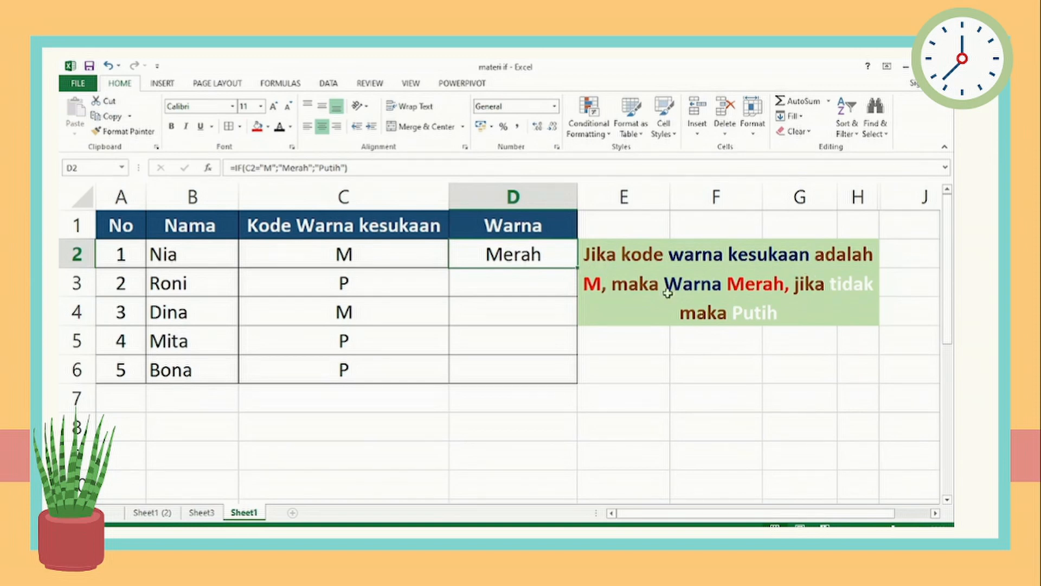
left_click(337, 255)
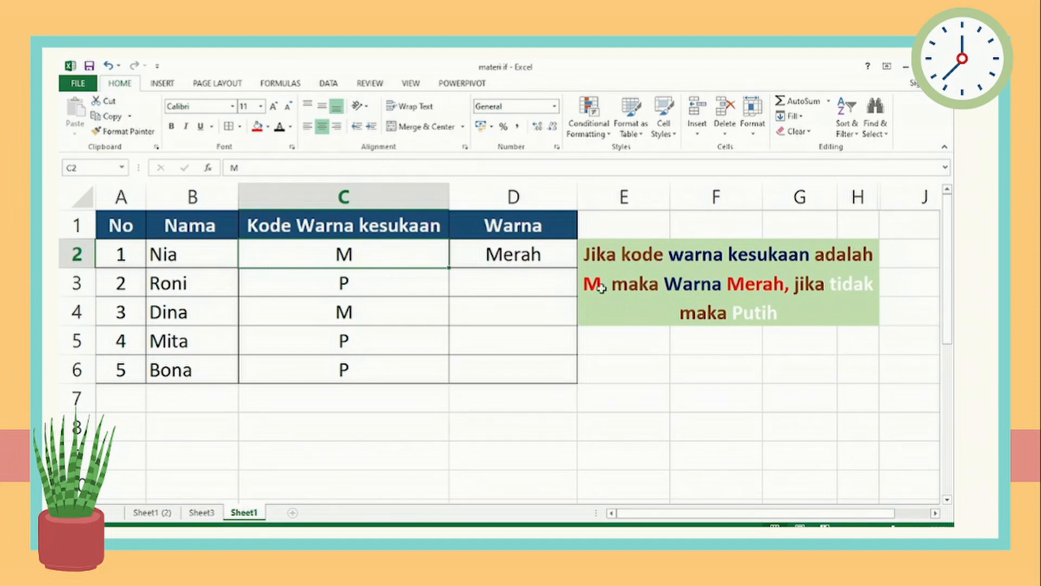
left_click(532, 255)
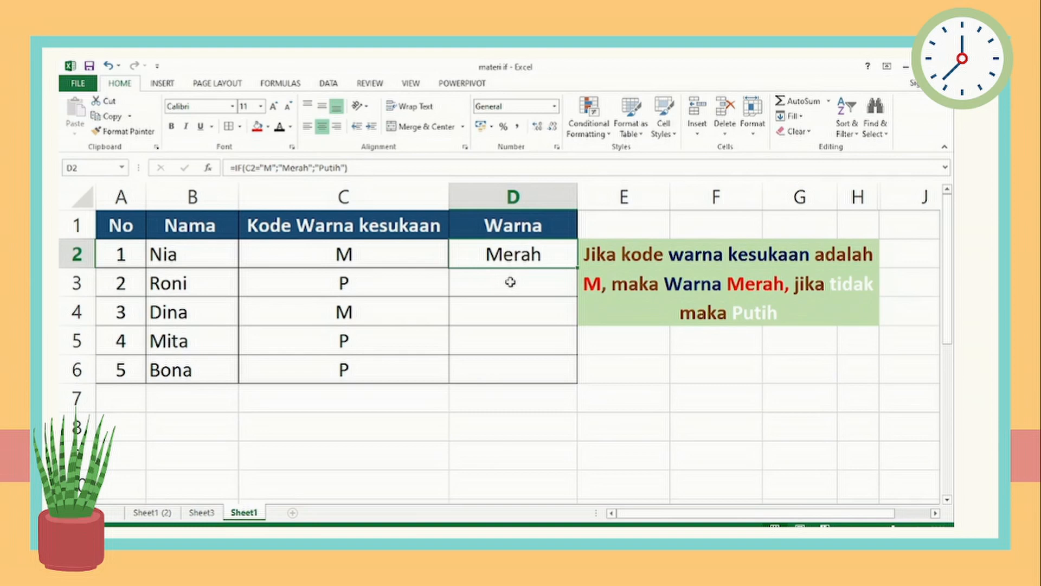
left_click(399, 293)
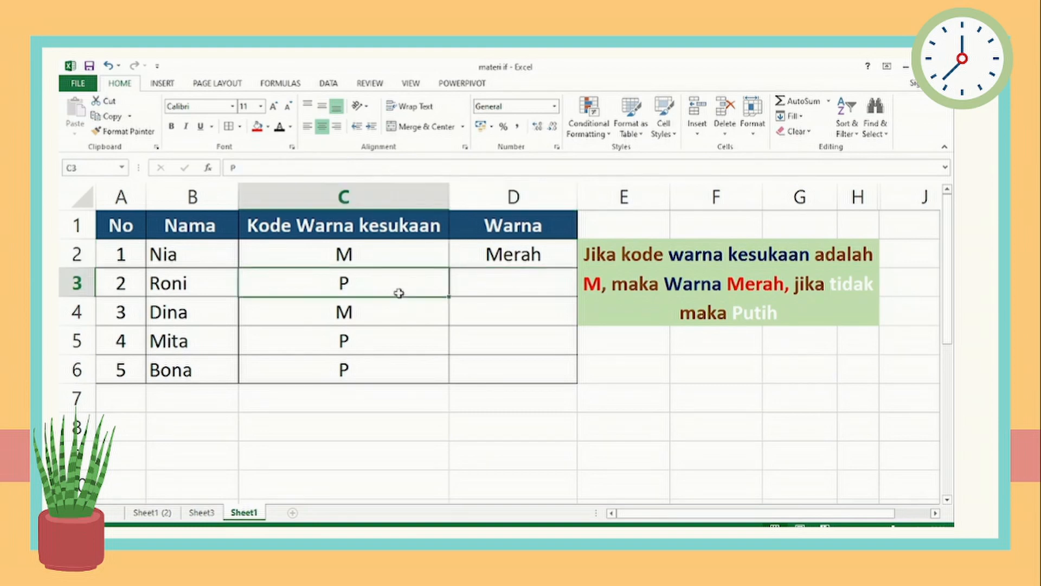
left_click(513, 283)
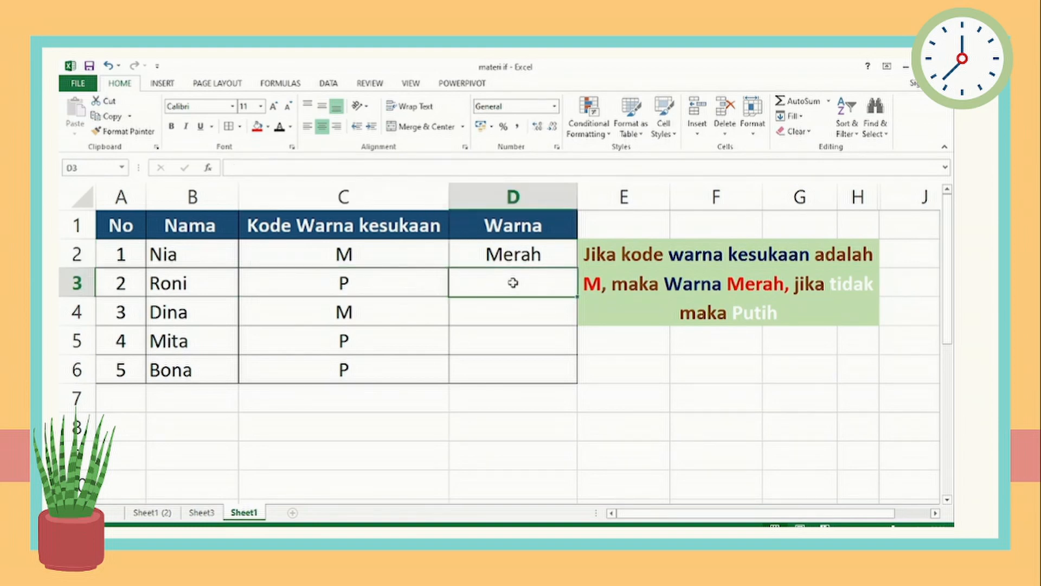
- Fill the IF formula from D2 down through D6 in the Warna column
left_click(536, 255)
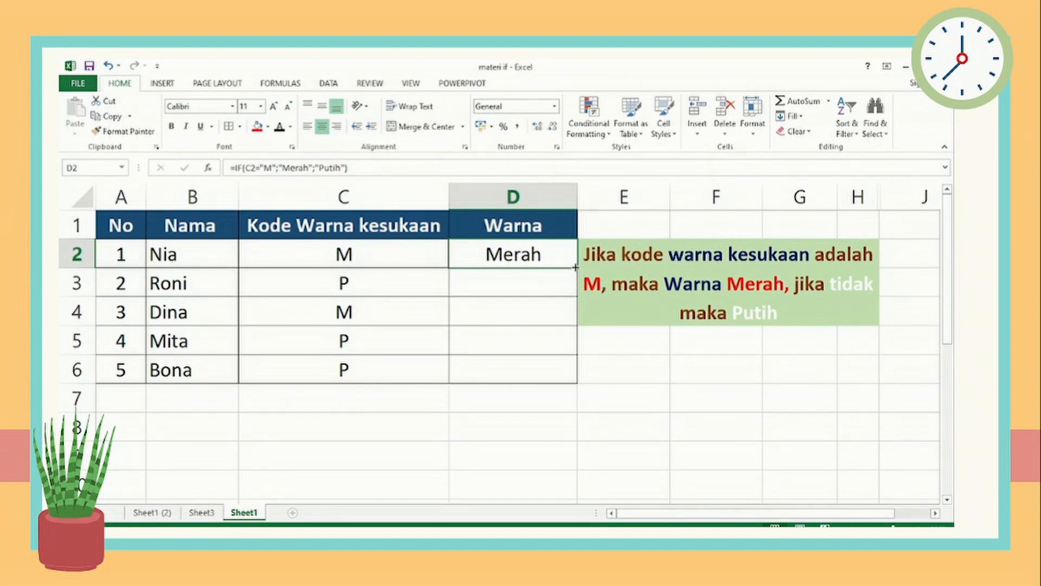
left_click_drag(578, 267, 593, 376)
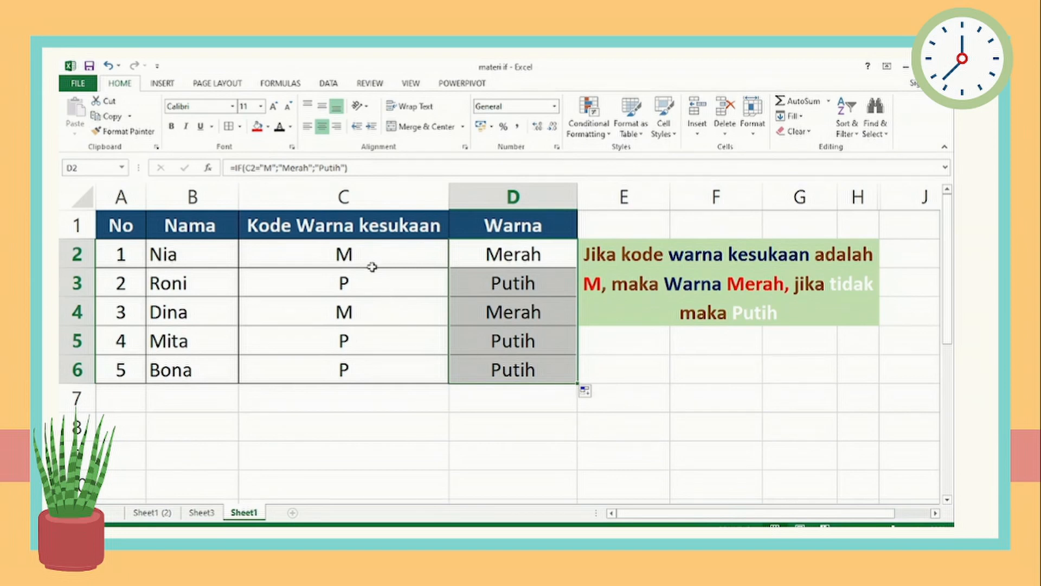
- Compare the colour codes in C2:C4 with the Warna results beside them in D2:D4
left_click(368, 262)
left_click(509, 251)
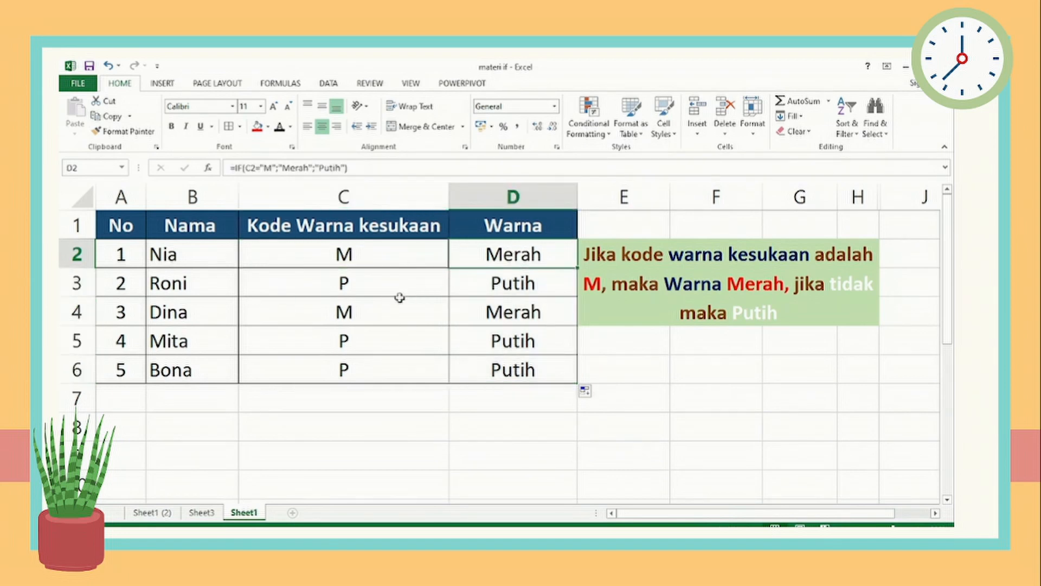
left_click(383, 287)
left_click(498, 278)
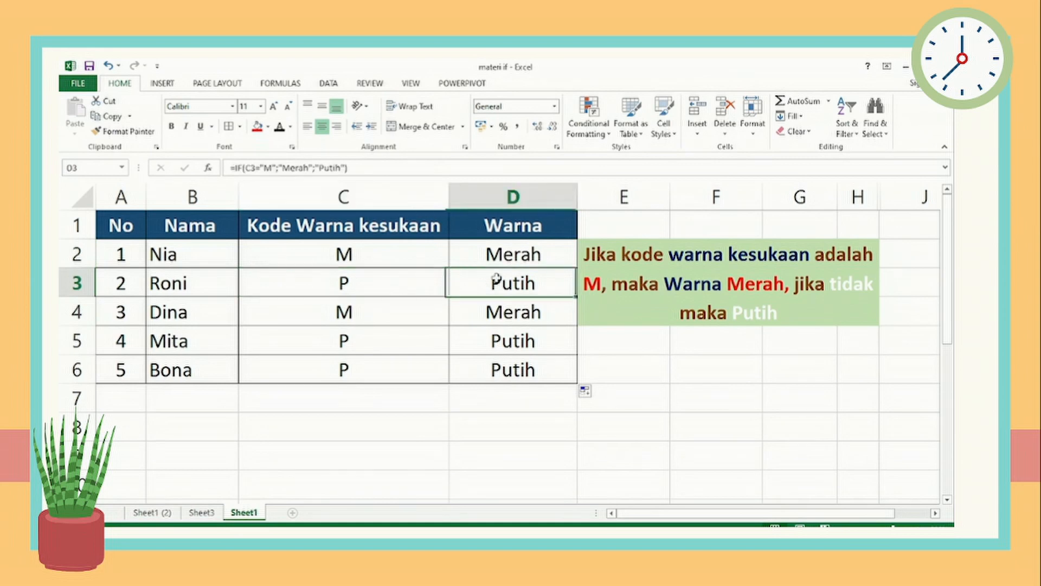
left_click(406, 314)
left_click(490, 311)
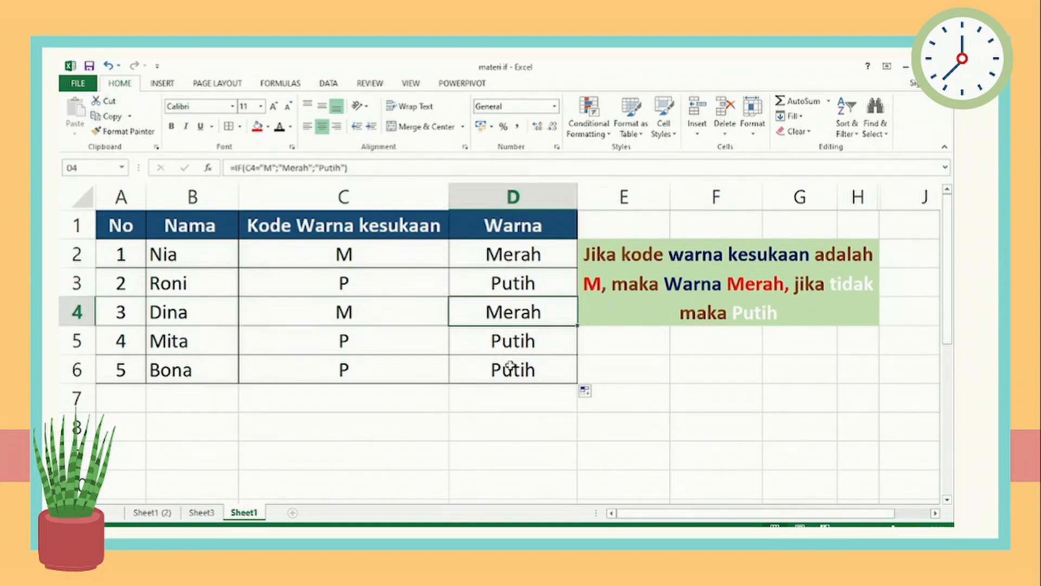
- Change the colour code in C6 to a capital M and check the recalculated Warna result in D6
left_click(353, 373)
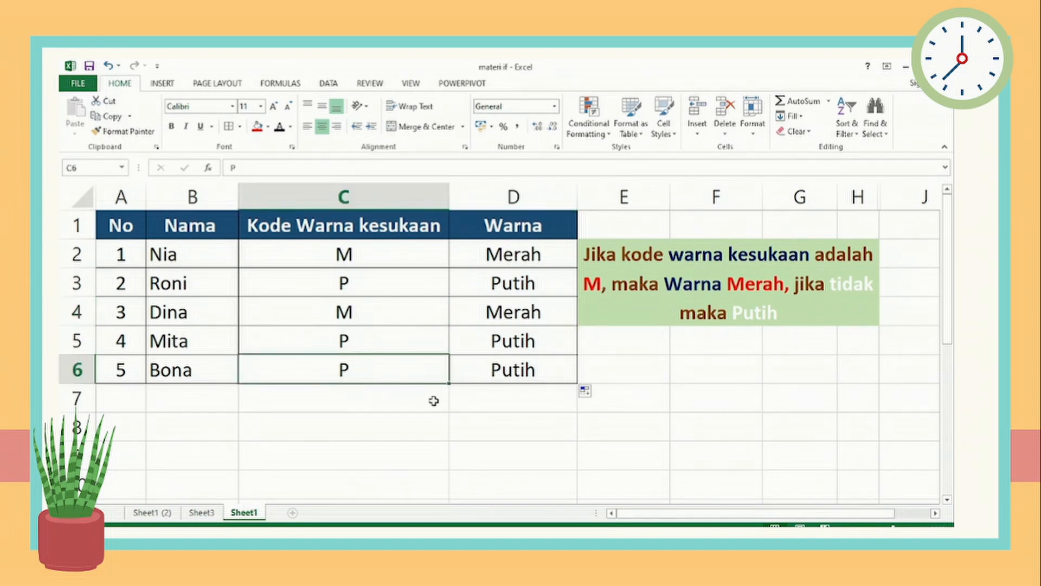
type("m")
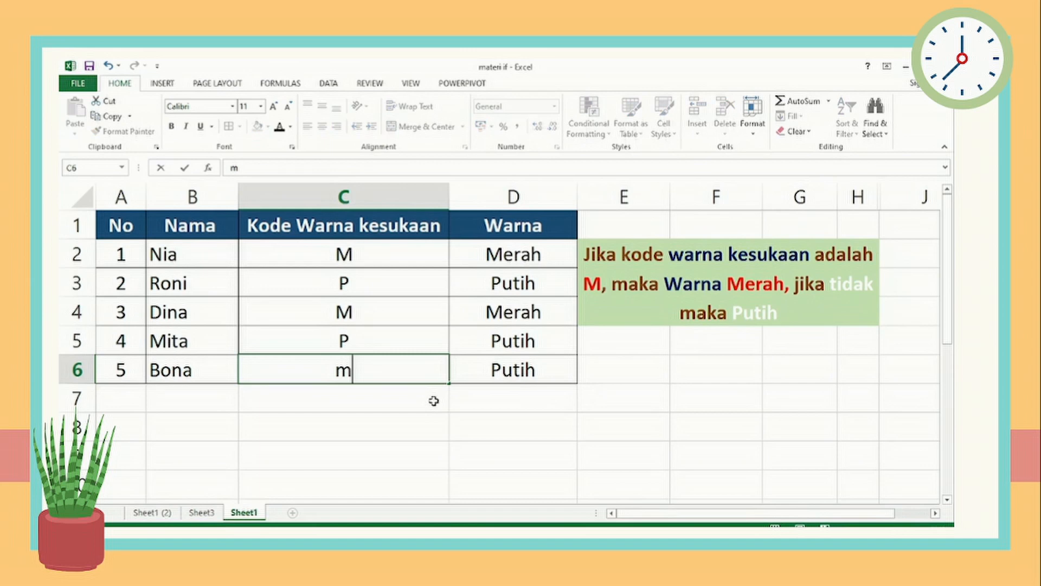
key("BackSpace")
type("M")
key("Return")
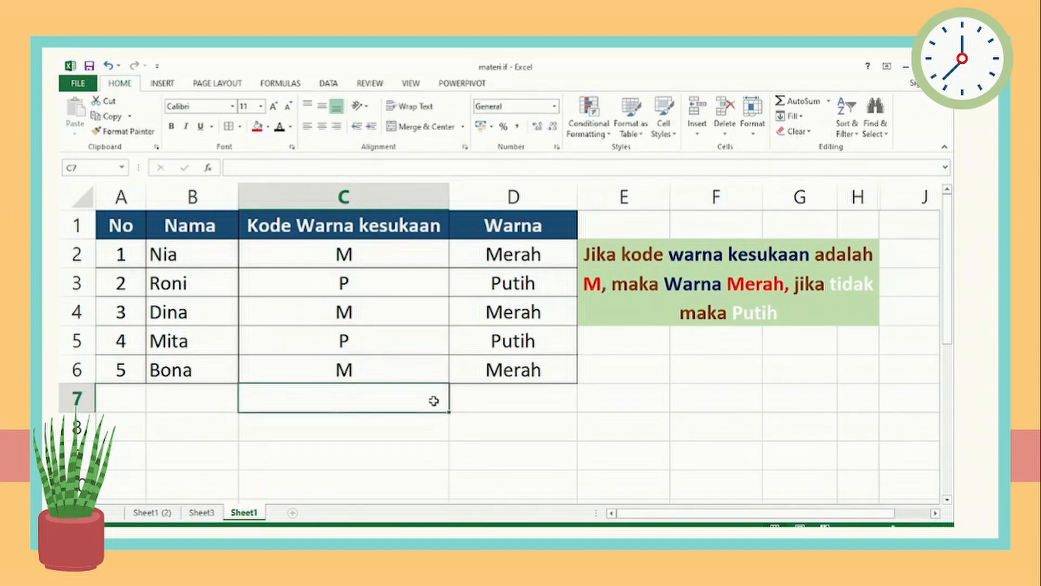
left_click(481, 372)
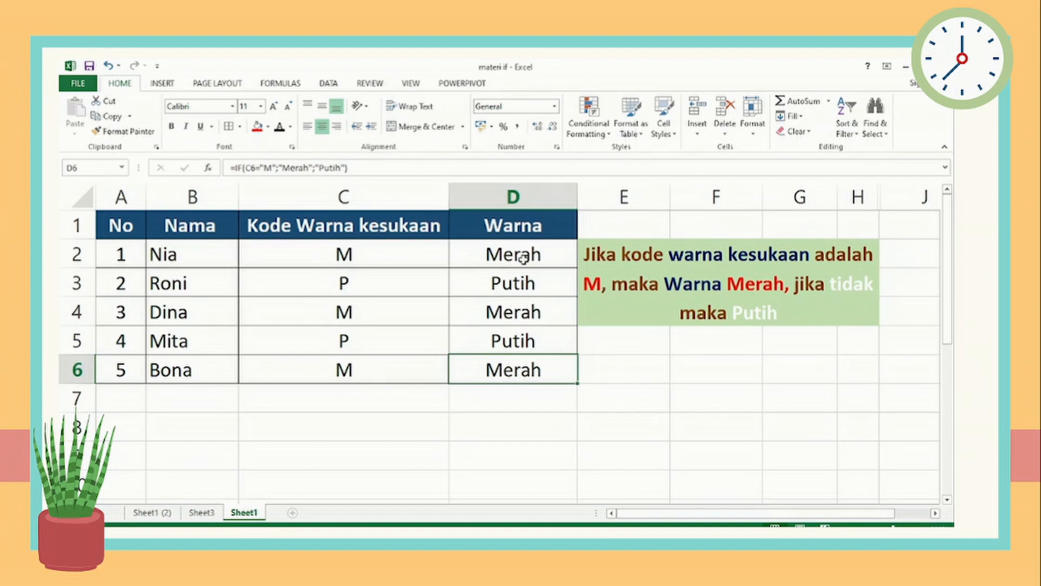
left_click(636, 274)
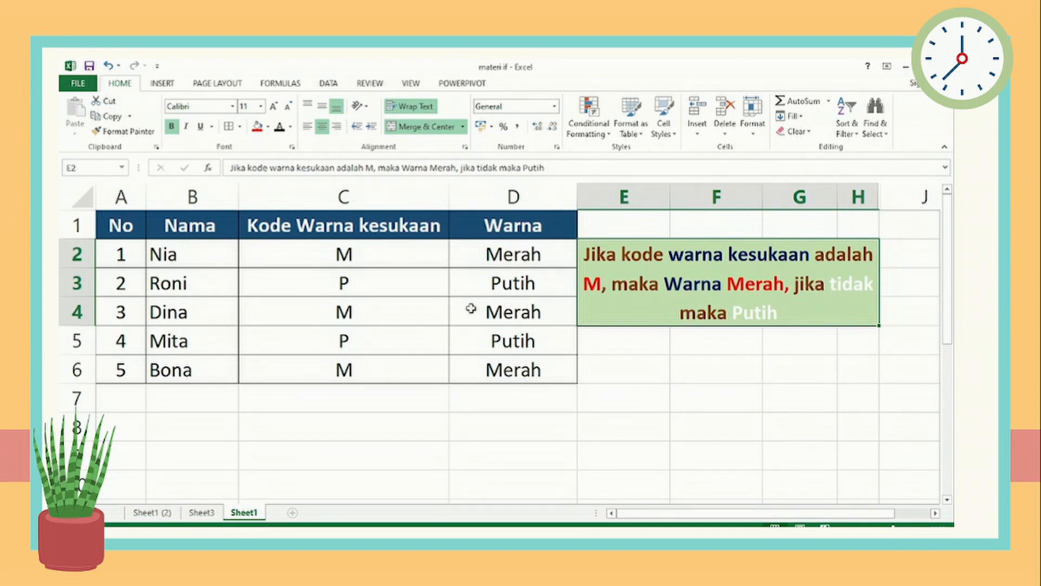
left_click(650, 349)
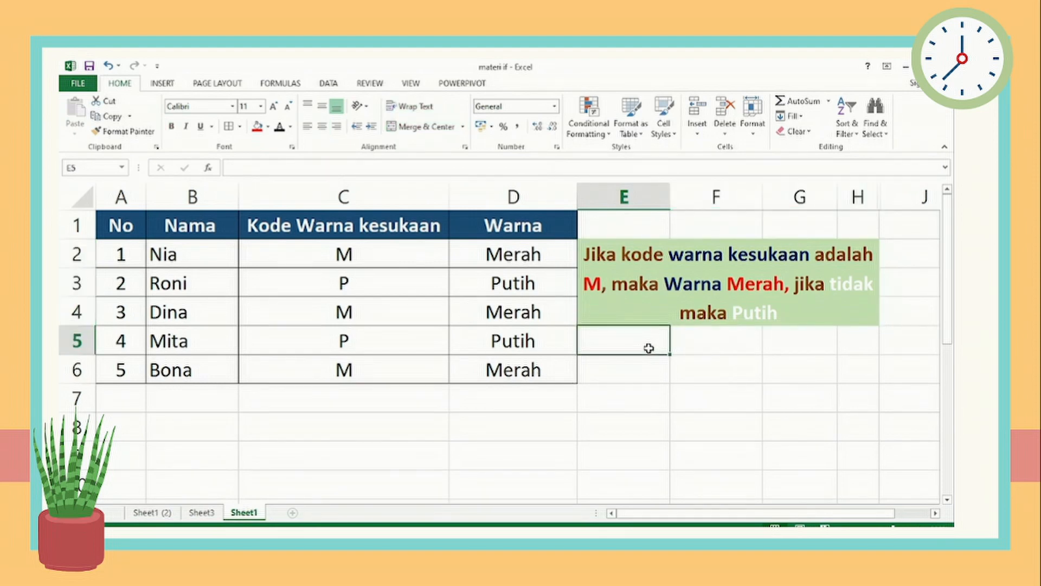